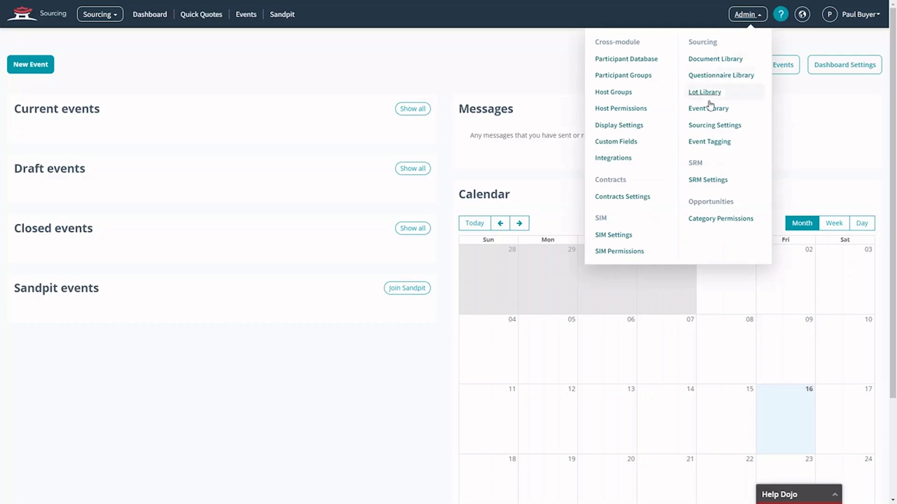
Open the Sourcing Settings and review the Automation Settings, including the choices for Automatic Lot Template Selection.
{"action": "left_click", "coordinate": [709, 127]}
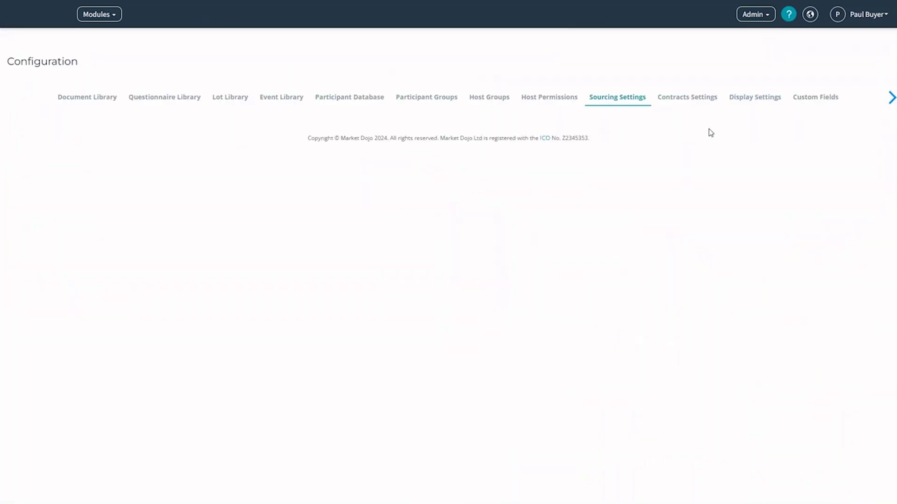
{"action": "scroll", "coordinate": [716, 144], "scroll_direction": "down", "scroll_amount": 9}
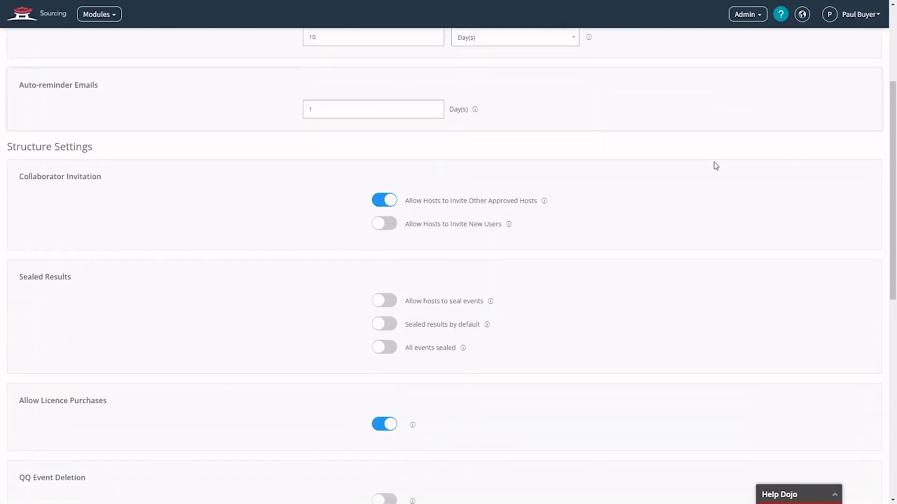
{"action": "scroll", "coordinate": [717, 167], "scroll_direction": "down", "scroll_amount": 4}
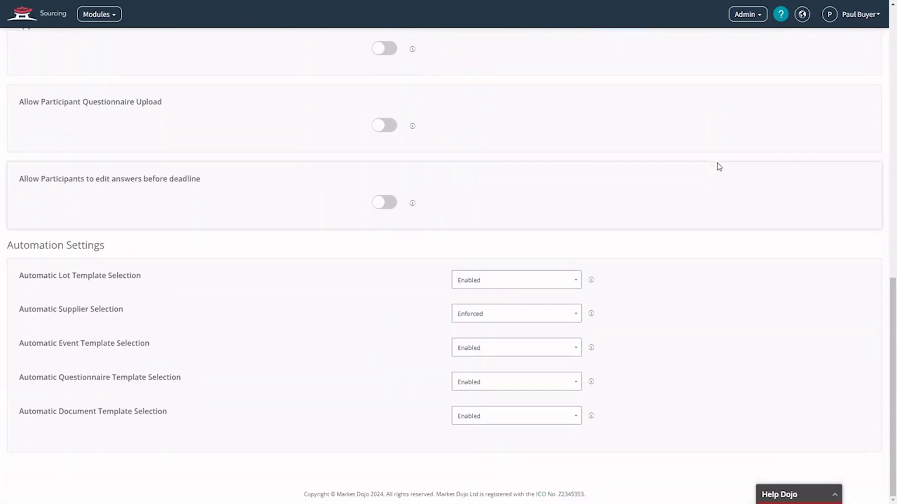
{"action": "left_click_drag", "start_coordinate": [160, 248], "coordinate": [10, 248]}
{"action": "left_click", "coordinate": [173, 247]}
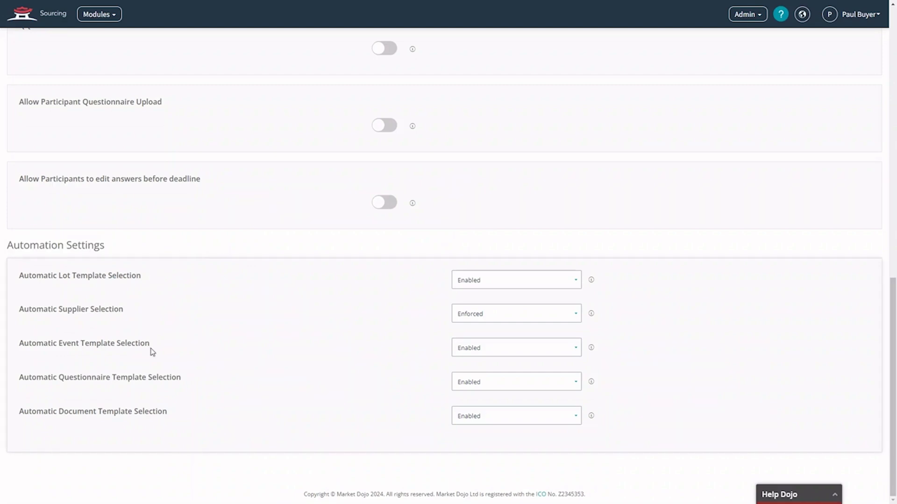
{"action": "left_click", "coordinate": [561, 280]}
{"action": "left_click", "coordinate": [561, 280]}
Open the Region custom field for editing and review its status options for Sourcing and SRM.
{"action": "left_click", "coordinate": [751, 16]}
{"action": "left_click", "coordinate": [626, 141]}
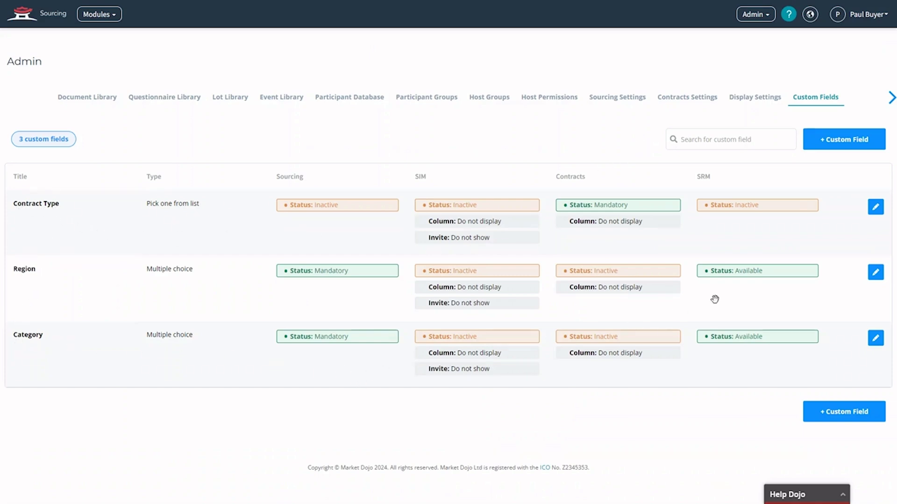
{"action": "left_click", "coordinate": [875, 272]}
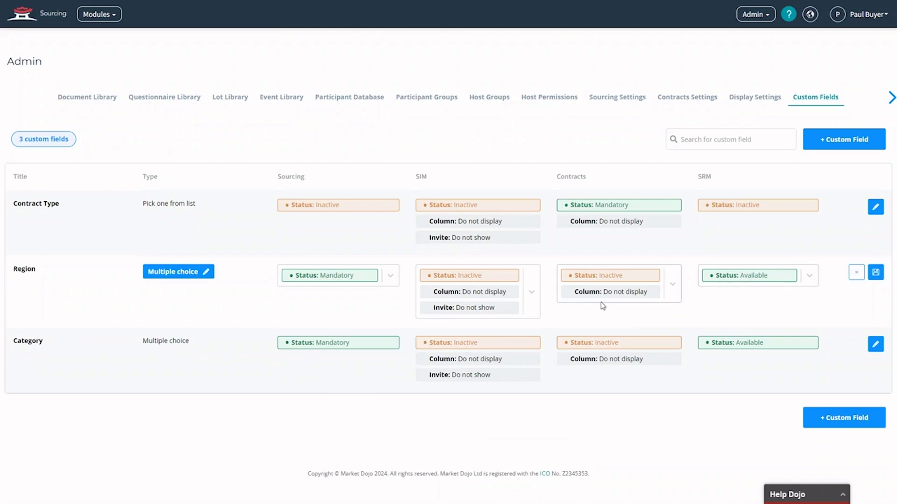
{"action": "left_click", "coordinate": [391, 277]}
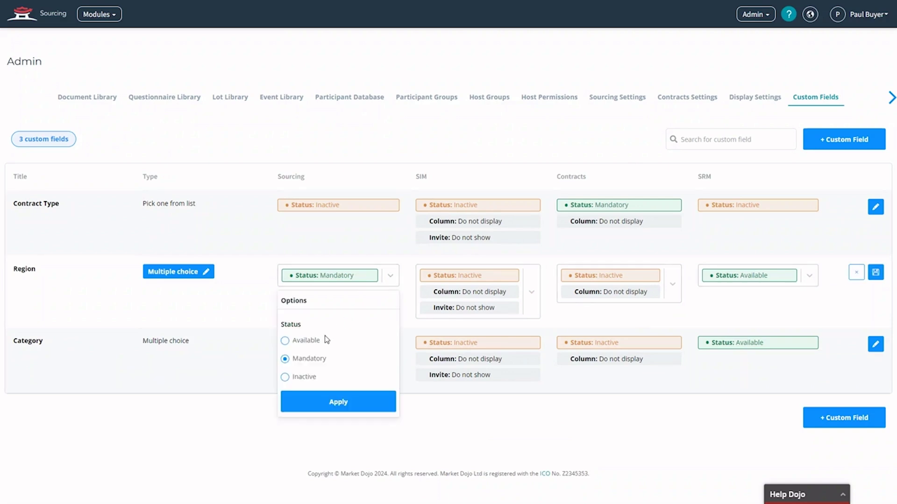
{"action": "left_click", "coordinate": [391, 277]}
{"action": "left_click", "coordinate": [809, 275]}
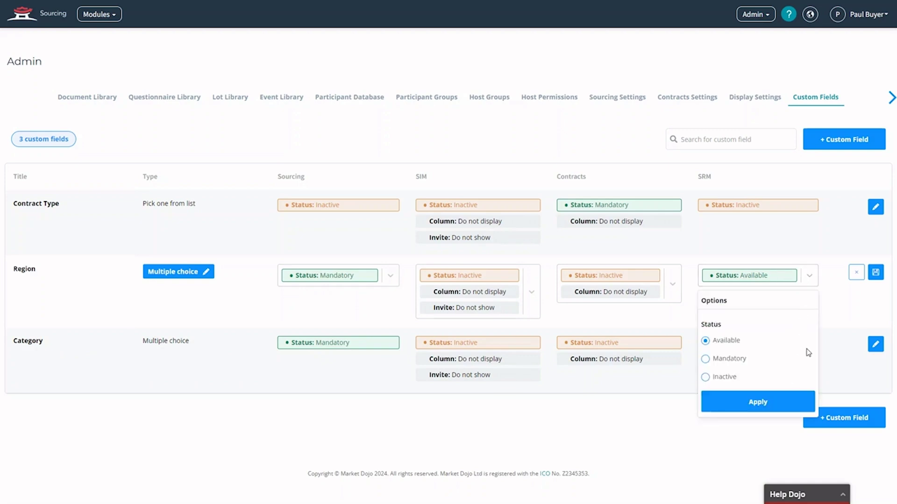
{"action": "left_click", "coordinate": [810, 276]}
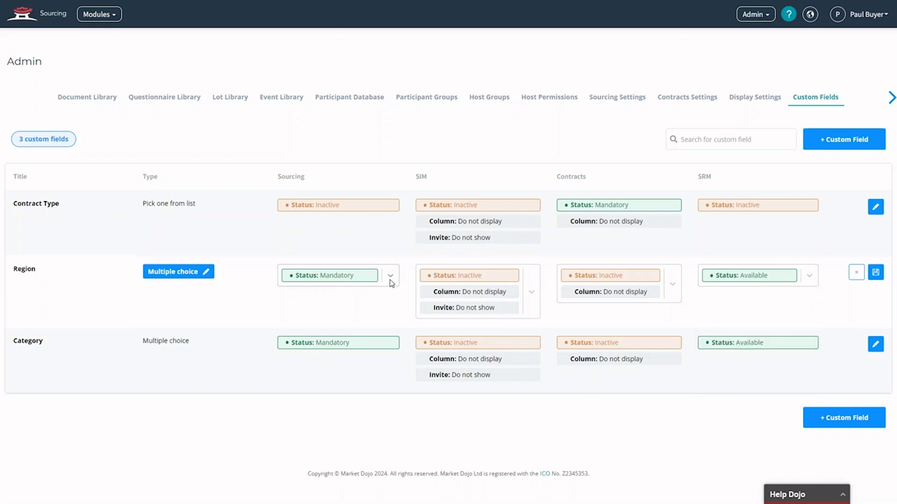
Review the multiple-choice options of the Region custom field and save the field.
{"action": "left_click", "coordinate": [206, 272]}
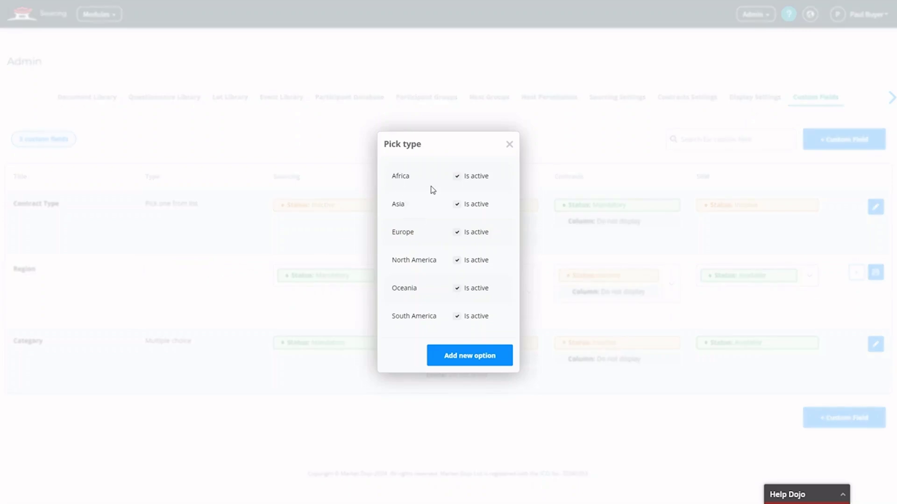
{"action": "left_click", "coordinate": [510, 145]}
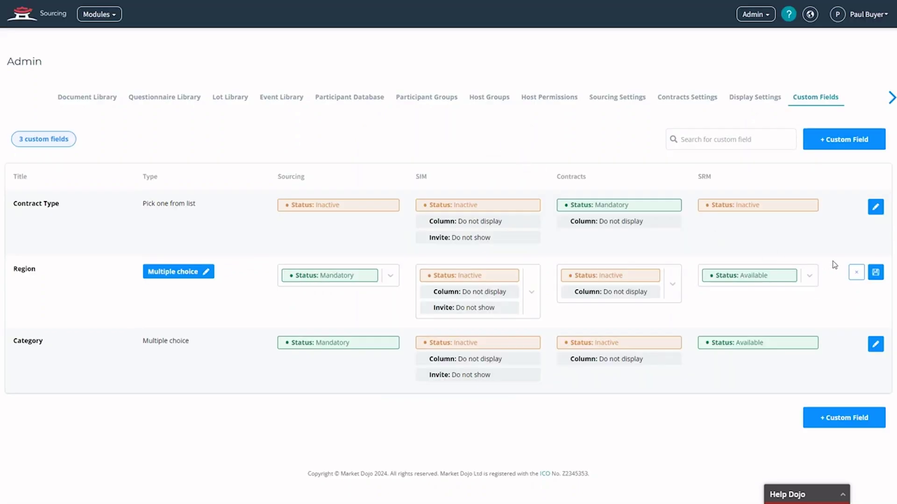
{"action": "left_click", "coordinate": [876, 272]}
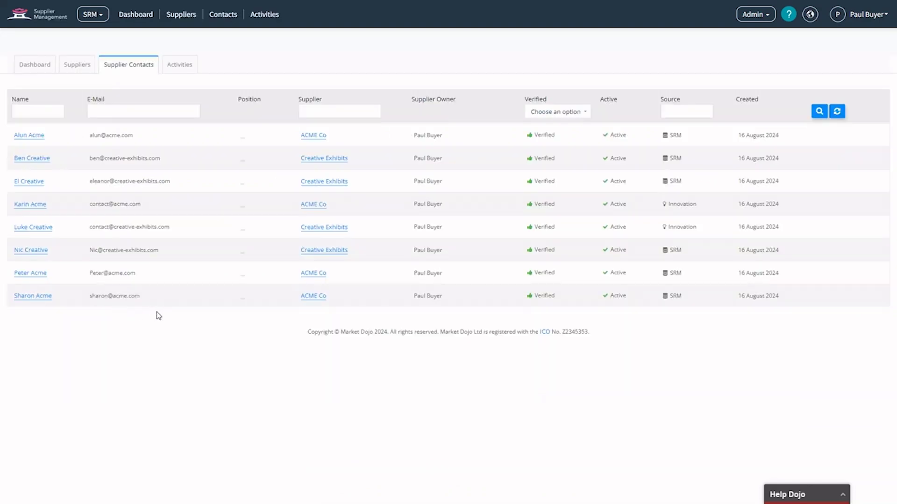
Open the ACME Co supplier contact whose source is Innovation and show its custom fields.
{"action": "triple_click", "coordinate": [32, 205]}
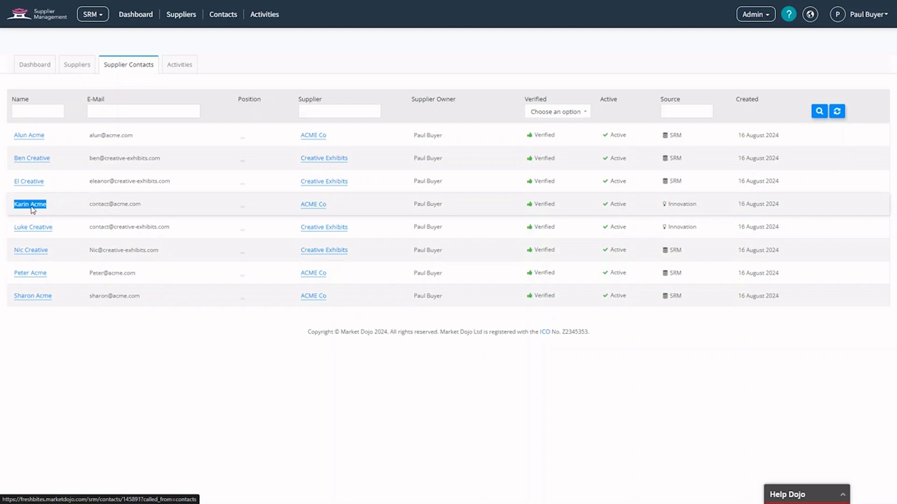
{"action": "left_click", "coordinate": [31, 206]}
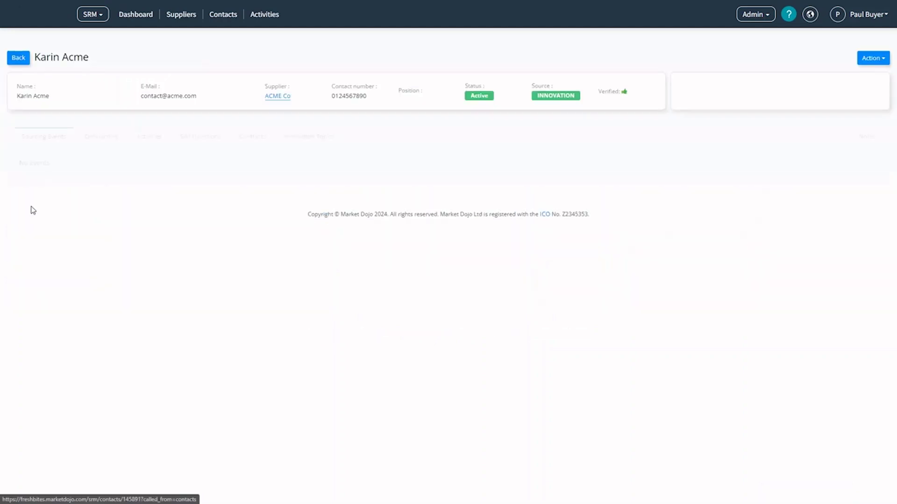
{"action": "left_click", "coordinate": [797, 90]}
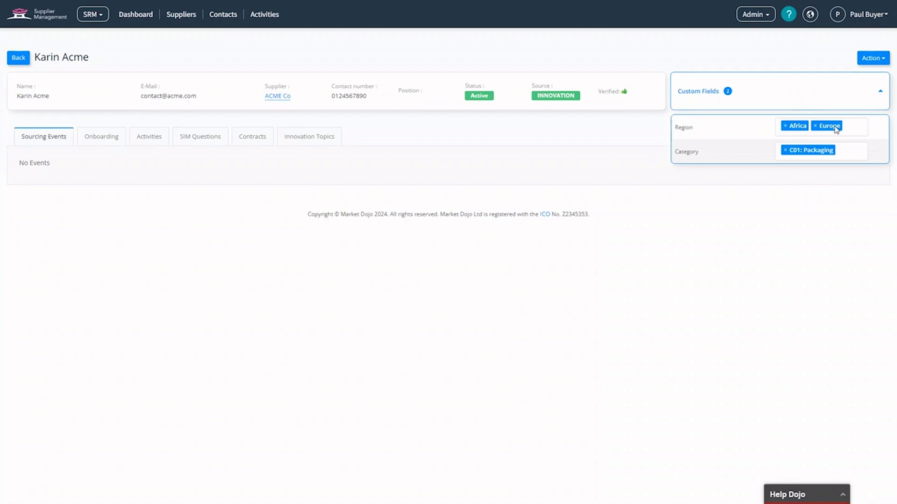
Change the contact's Category custom field to C02: Raw Food and switch it back to C01: Packaging.
{"action": "left_click", "coordinate": [785, 154]}
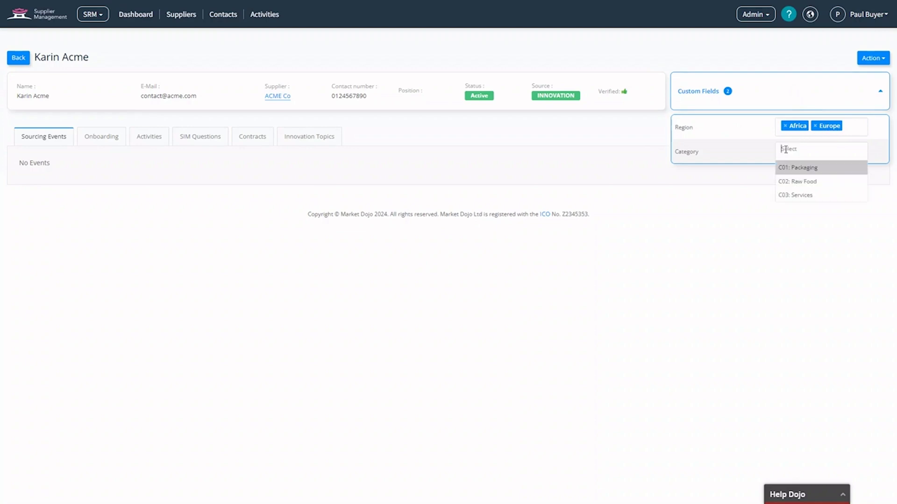
{"action": "left_click", "coordinate": [796, 182]}
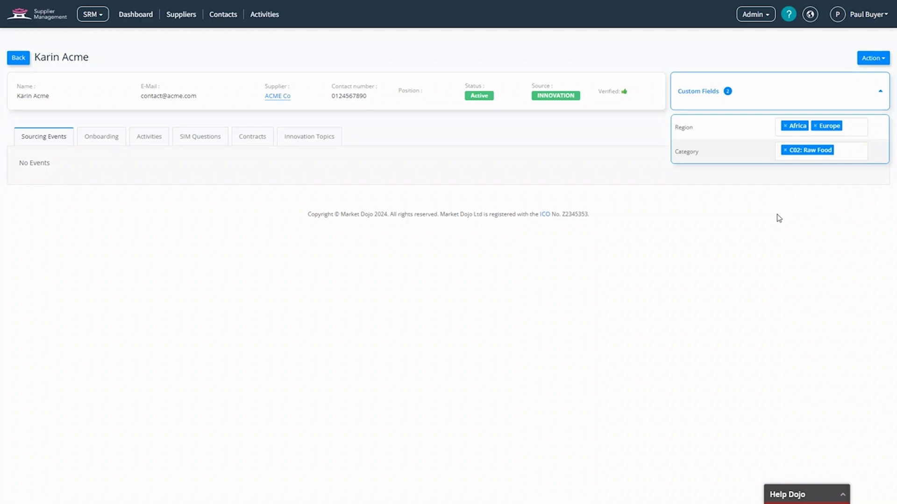
{"action": "left_click", "coordinate": [785, 150]}
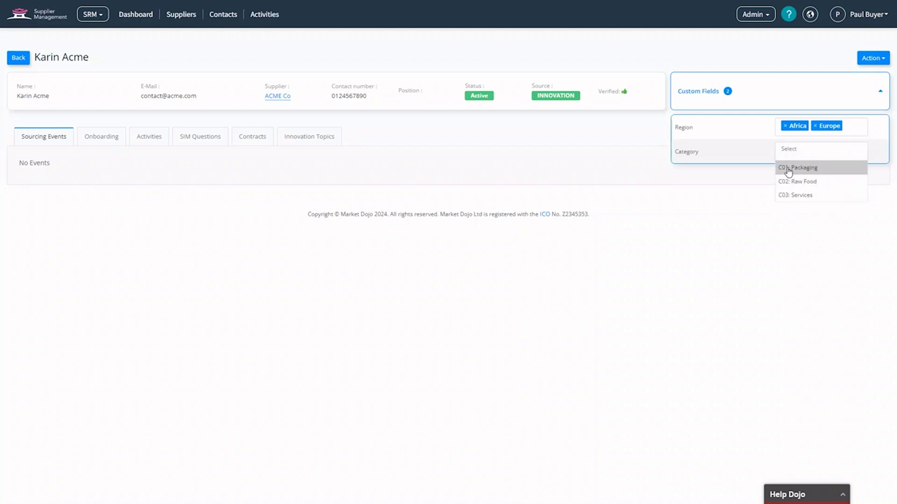
{"action": "left_click", "coordinate": [788, 169]}
{"action": "left_click", "coordinate": [747, 225]}
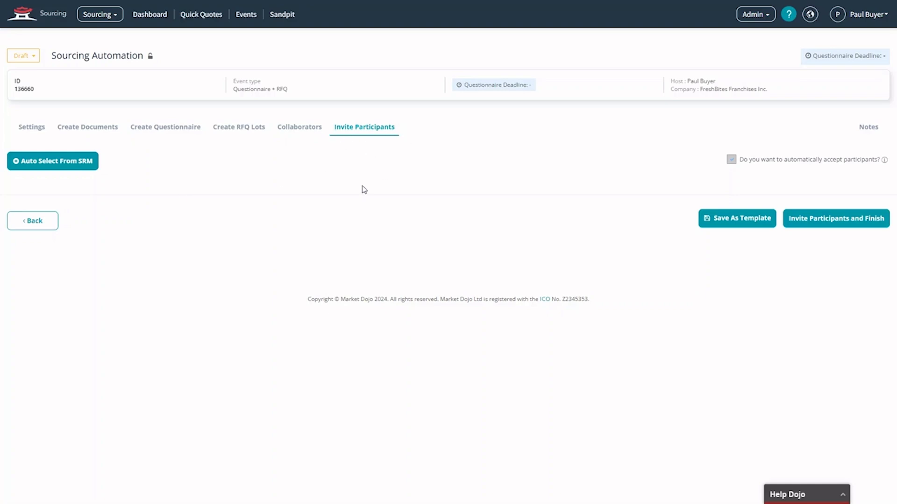
Save the Sourcing Automation event as a template.
{"action": "left_click", "coordinate": [760, 225]}
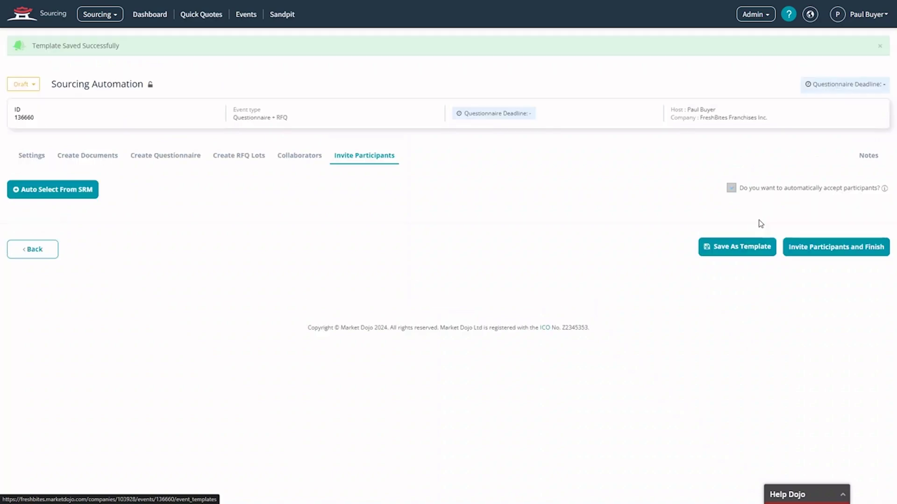
Open the Event Library and review the auto-selection conditions of the FreshBites RFQ Sourcing Opportunity template.
{"action": "left_click", "coordinate": [761, 18]}
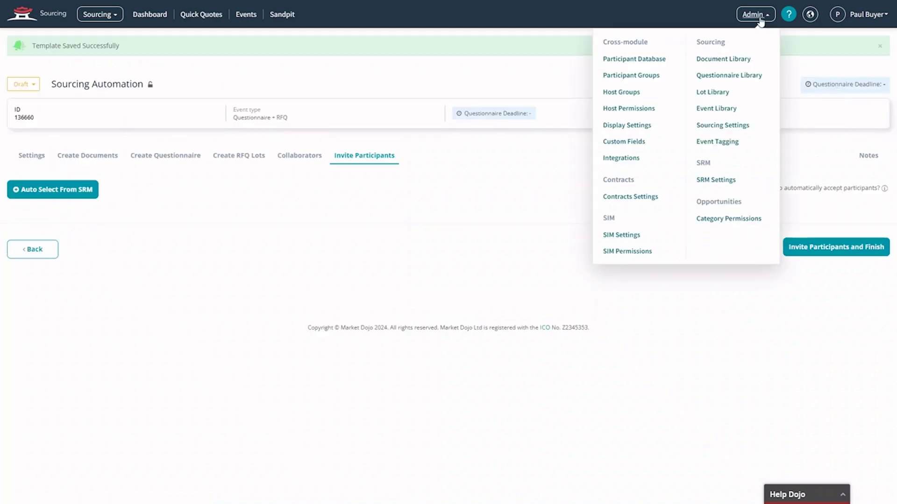
{"action": "left_click", "coordinate": [750, 112]}
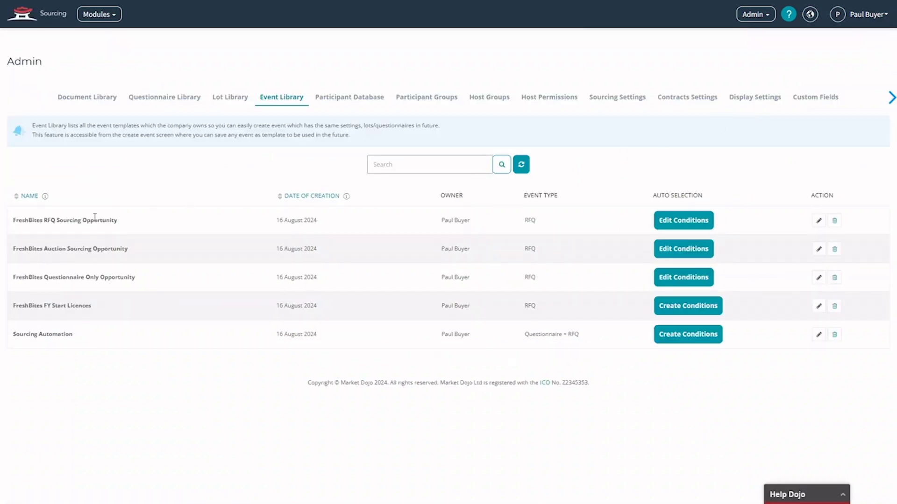
{"action": "left_click", "coordinate": [705, 224]}
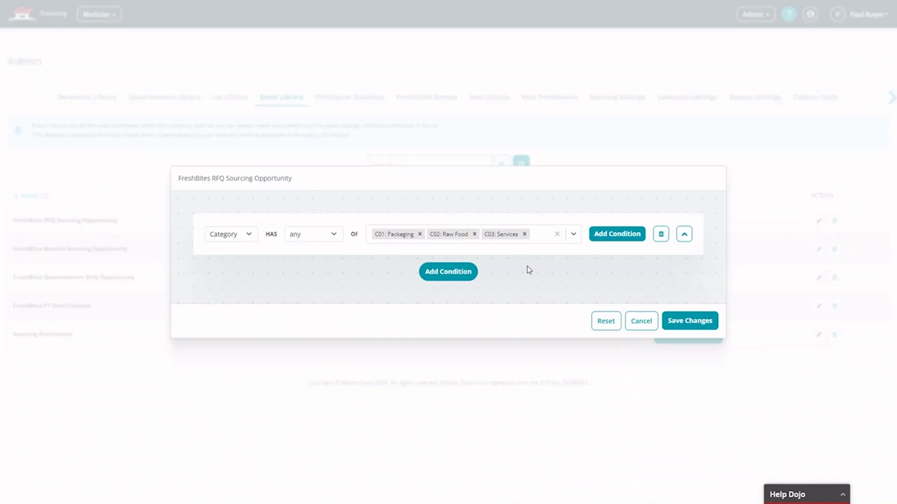
{"action": "left_click", "coordinate": [651, 319]}
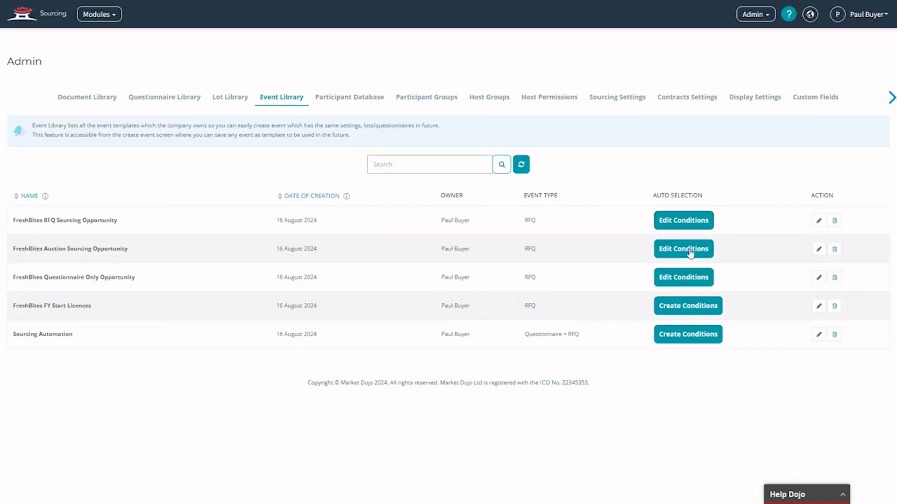
Try adding an auto-selection condition to the FreshBites Auction Sourcing Opportunity template: Region has exactly 1 of Europe.
{"action": "left_click", "coordinate": [687, 249]}
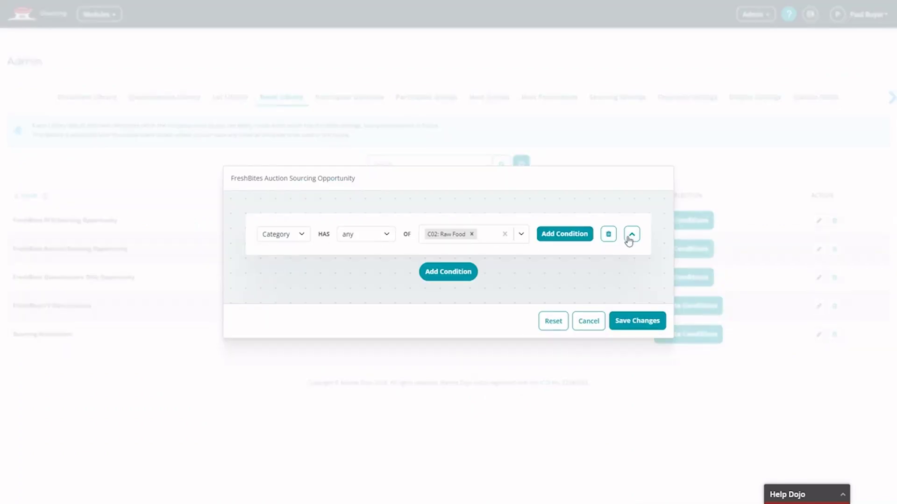
{"action": "left_click", "coordinate": [454, 275]}
{"action": "left_click", "coordinate": [282, 274]}
{"action": "left_click", "coordinate": [277, 301]}
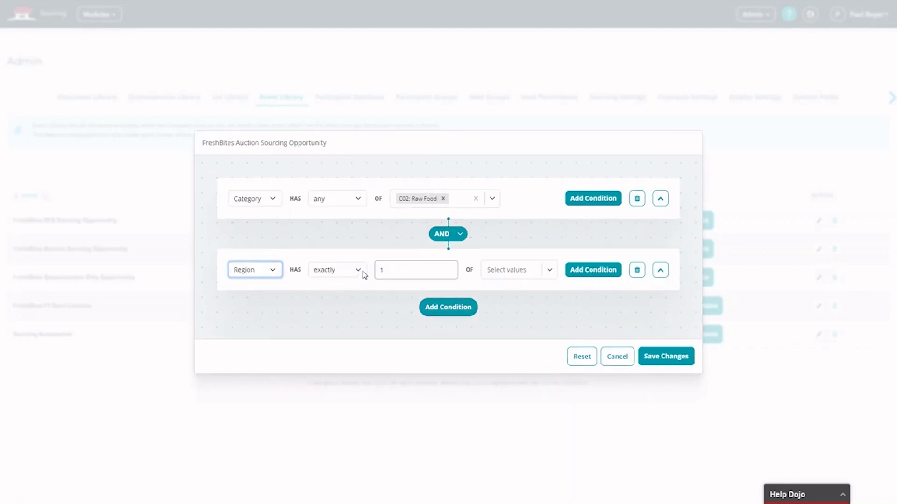
{"action": "left_click", "coordinate": [542, 271]}
{"action": "left_click", "coordinate": [498, 316]}
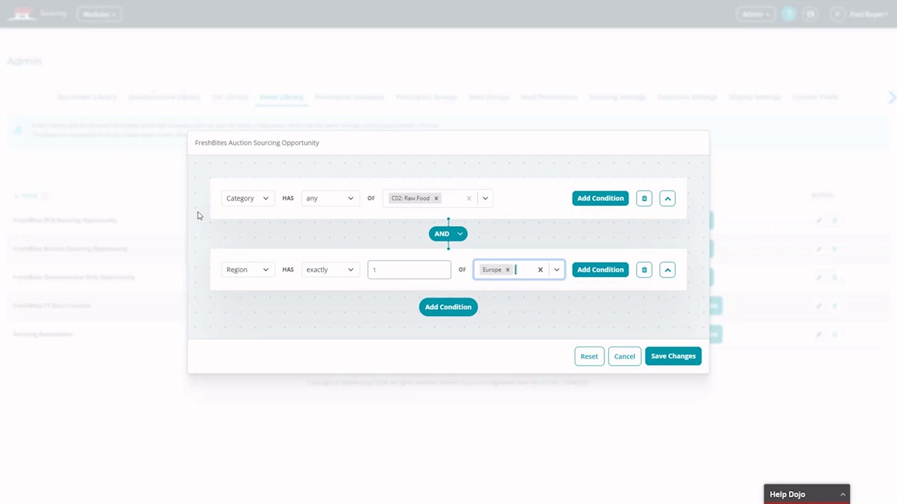
{"action": "left_click", "coordinate": [624, 358]}
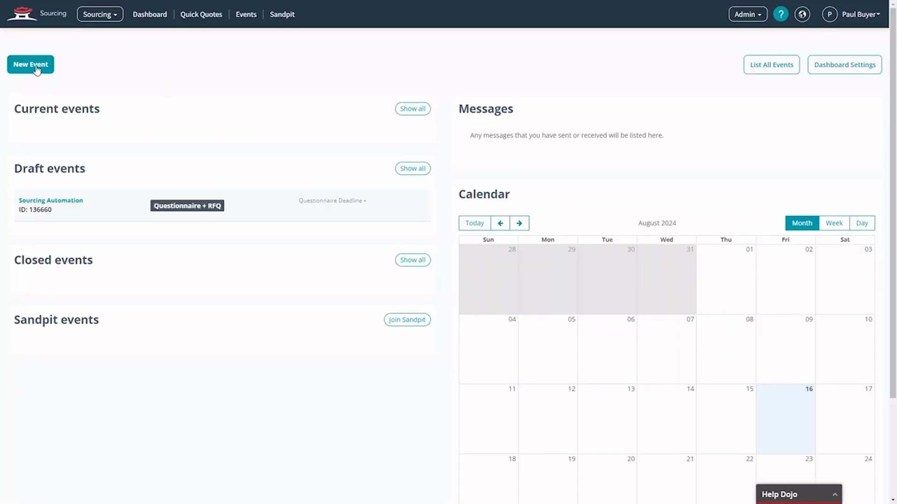
Start a new event via automation with the region Europe and the category C01: Packaging.
{"action": "left_click", "coordinate": [32, 67]}
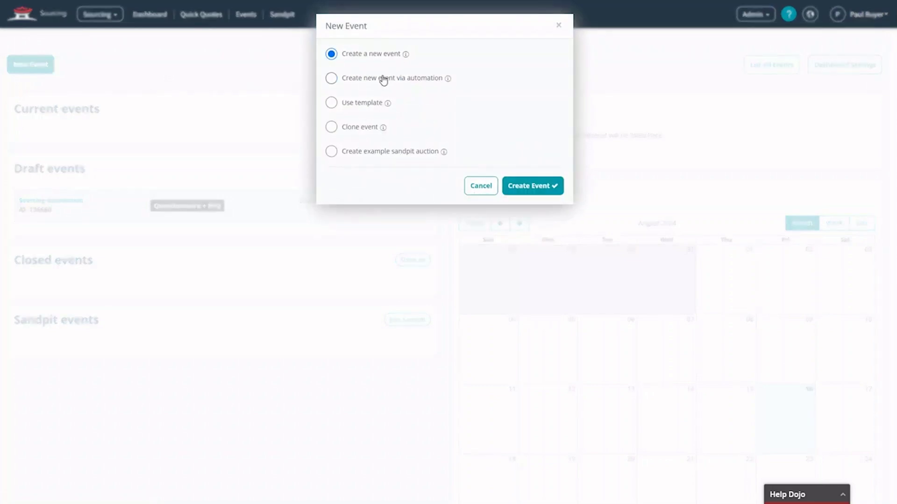
{"action": "left_click", "coordinate": [383, 78]}
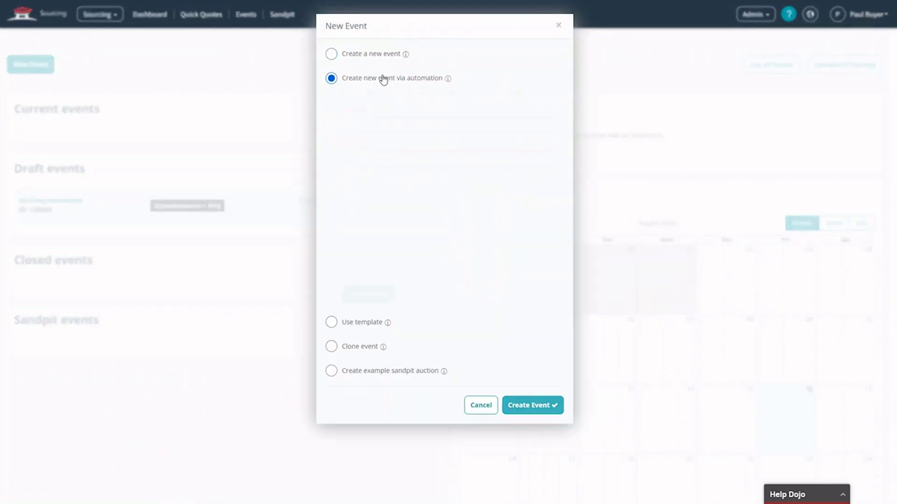
{"action": "left_click", "coordinate": [402, 125]}
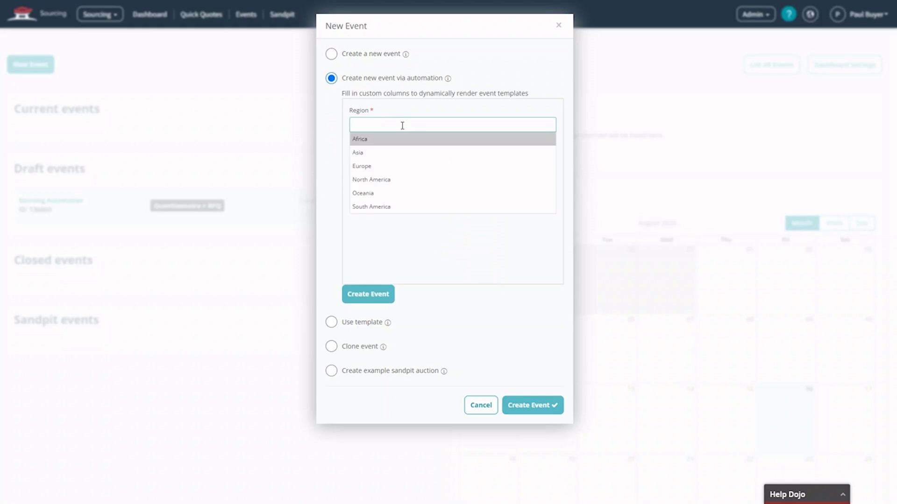
{"action": "left_click", "coordinate": [403, 166]}
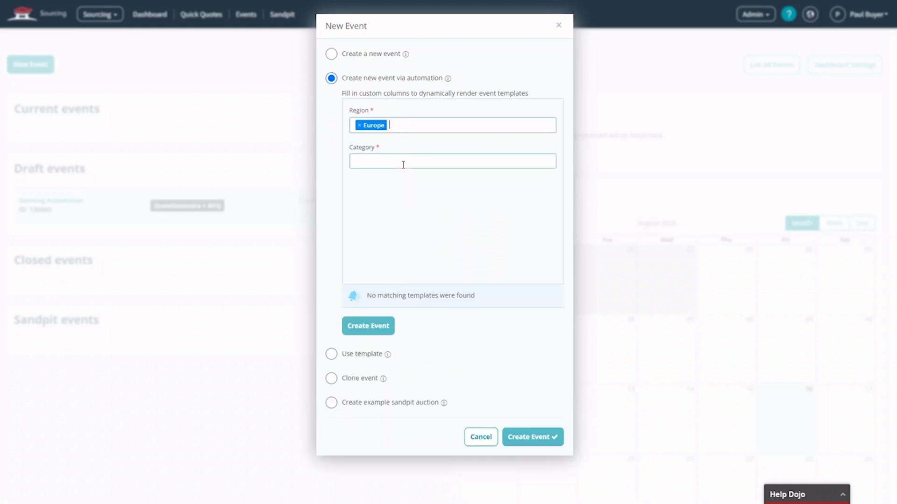
{"action": "left_click", "coordinate": [403, 164]}
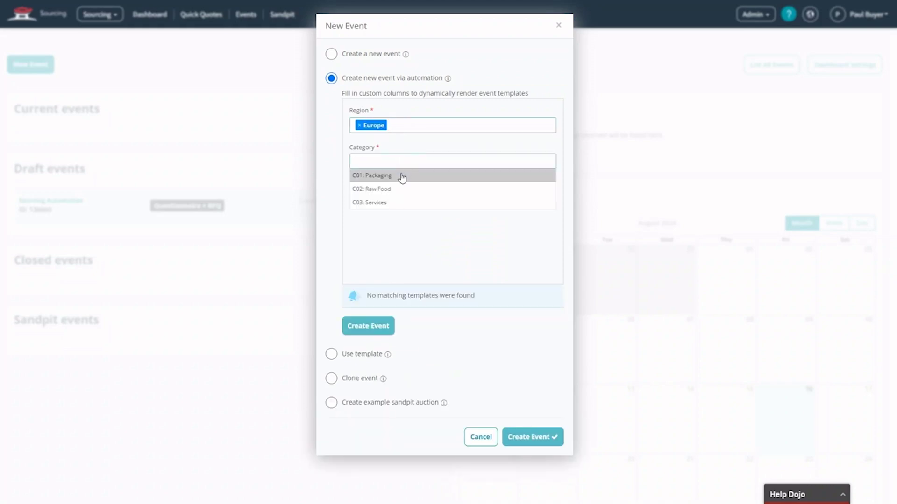
{"action": "left_click", "coordinate": [401, 177]}
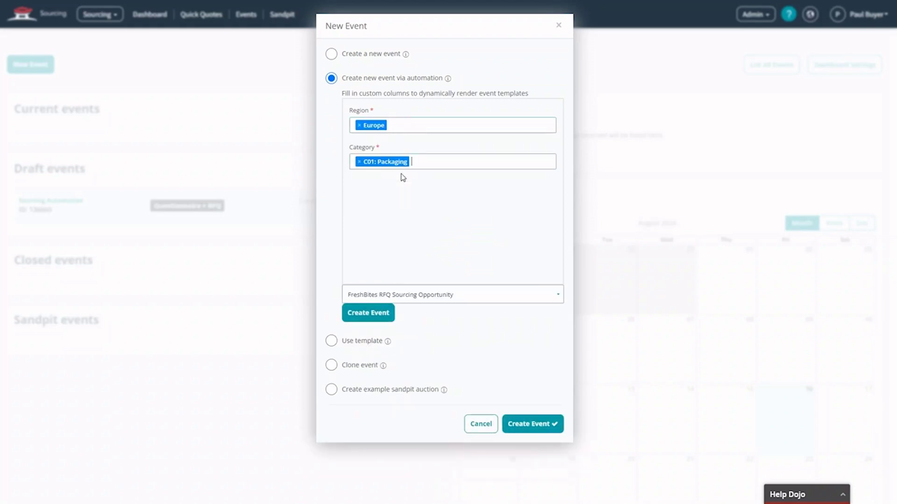
Try adding the category C02: Raw Food to the new event and check which event templates match.
{"action": "left_click", "coordinate": [478, 301]}
{"action": "left_click", "coordinate": [477, 295]}
{"action": "left_click", "coordinate": [442, 162]}
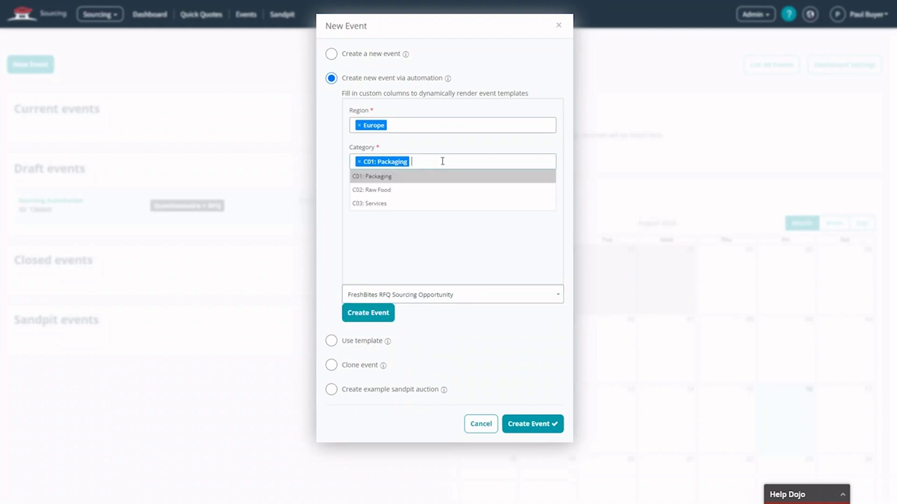
{"action": "left_click", "coordinate": [433, 192]}
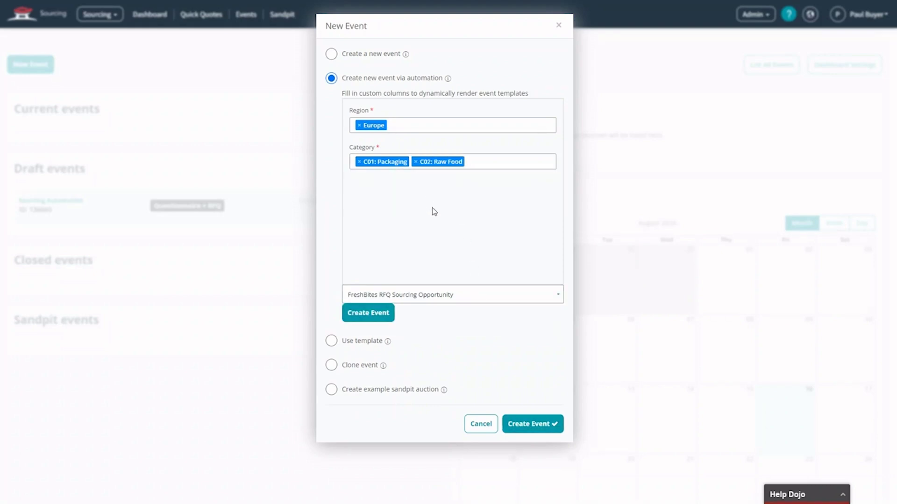
{"action": "left_click", "coordinate": [453, 296]}
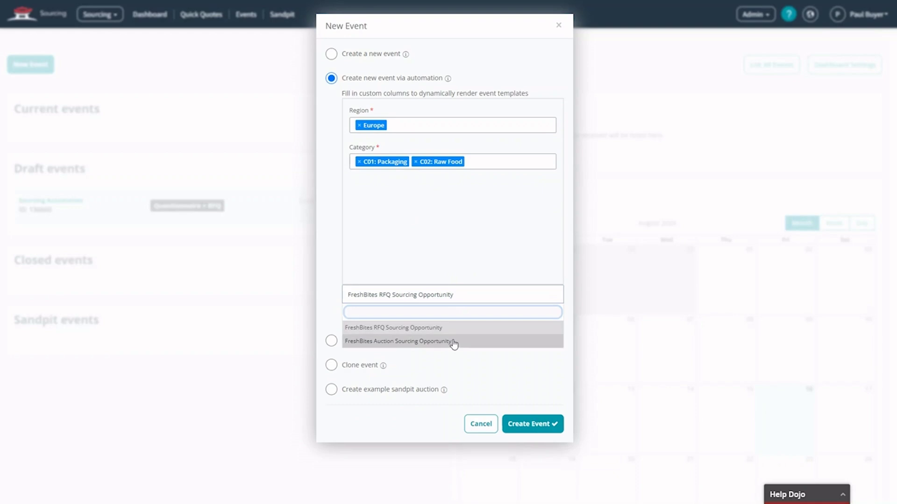
{"action": "left_click", "coordinate": [462, 225]}
{"action": "left_click", "coordinate": [417, 161]}
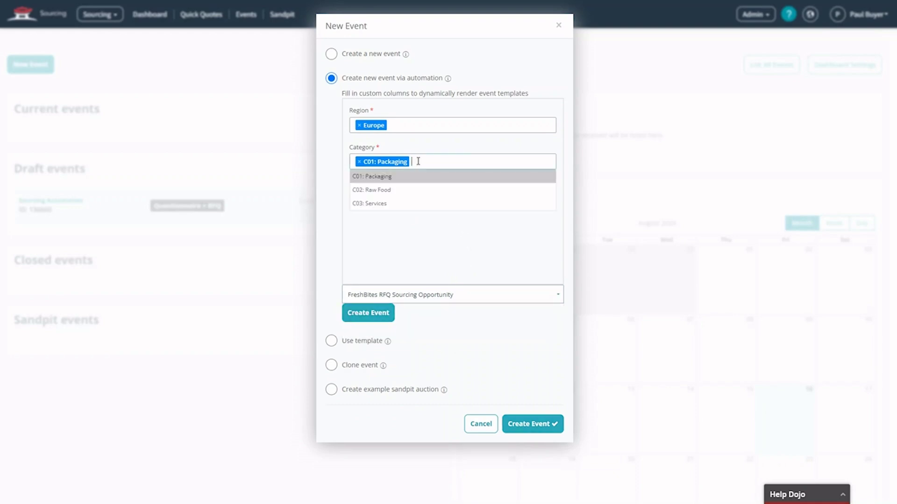
Create the event from the FreshBites RFQ Sourcing Opportunity template.
{"action": "left_click", "coordinate": [413, 253]}
{"action": "left_click", "coordinate": [369, 319]}
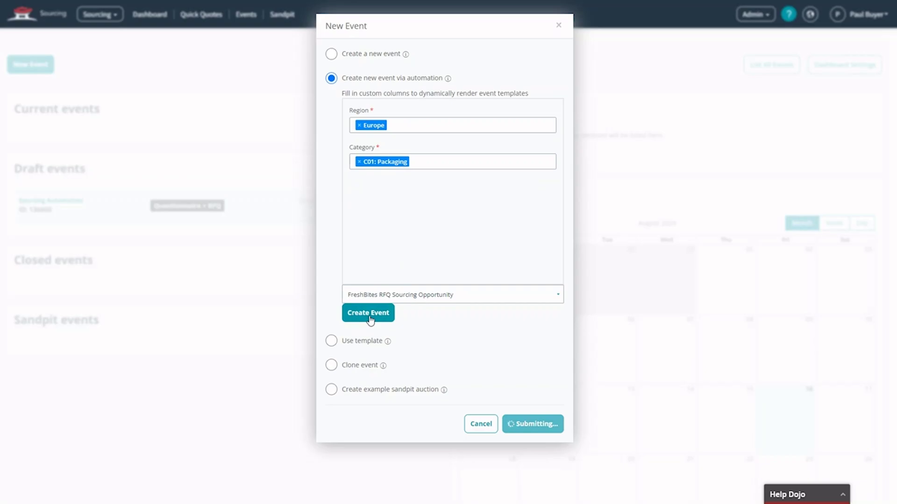
{"action": "left_click_drag", "start_coordinate": [214, 84], "coordinate": [53, 88]}
{"action": "left_click", "coordinate": [189, 185]}
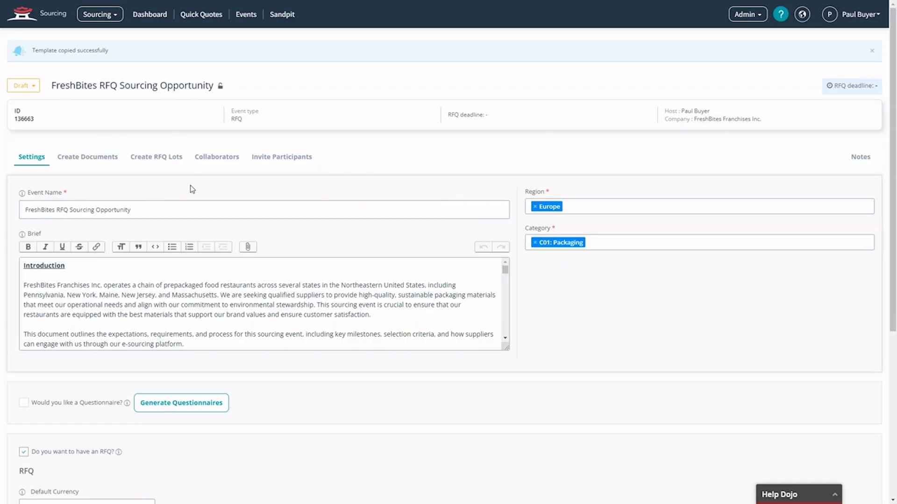
Generate the event's questionnaires automatically and review the settings of each generated questionnaire.
{"action": "scroll", "coordinate": [194, 193], "scroll_direction": "down", "scroll_amount": 1}
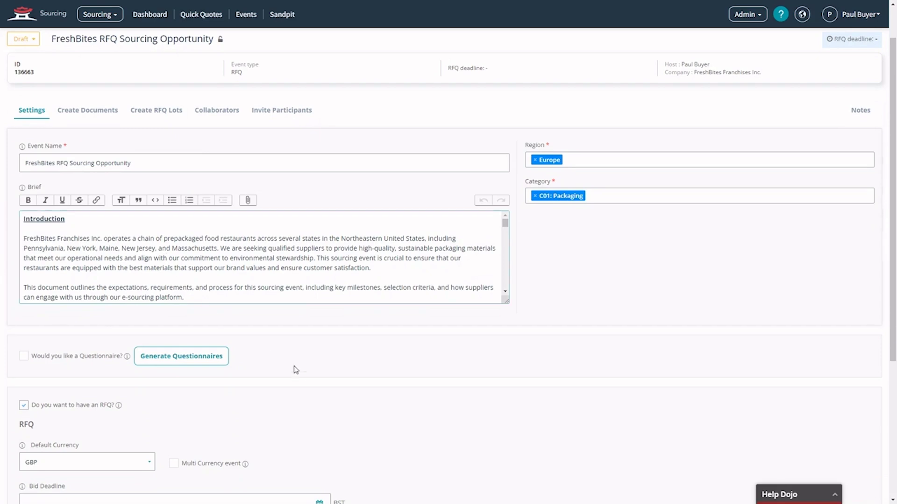
{"action": "scroll", "coordinate": [287, 366], "scroll_direction": "down", "scroll_amount": 1}
{"action": "scroll", "coordinate": [154, 366], "scroll_direction": "down", "scroll_amount": 1}
{"action": "scroll", "coordinate": [187, 332], "scroll_direction": "down", "scroll_amount": 1}
{"action": "scroll", "coordinate": [187, 369], "scroll_direction": "up", "scroll_amount": 3}
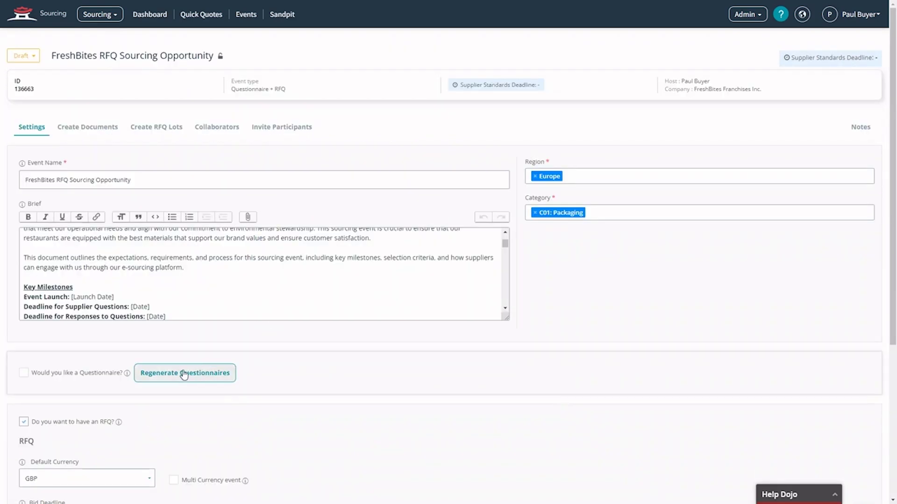
{"action": "left_click", "coordinate": [184, 372]}
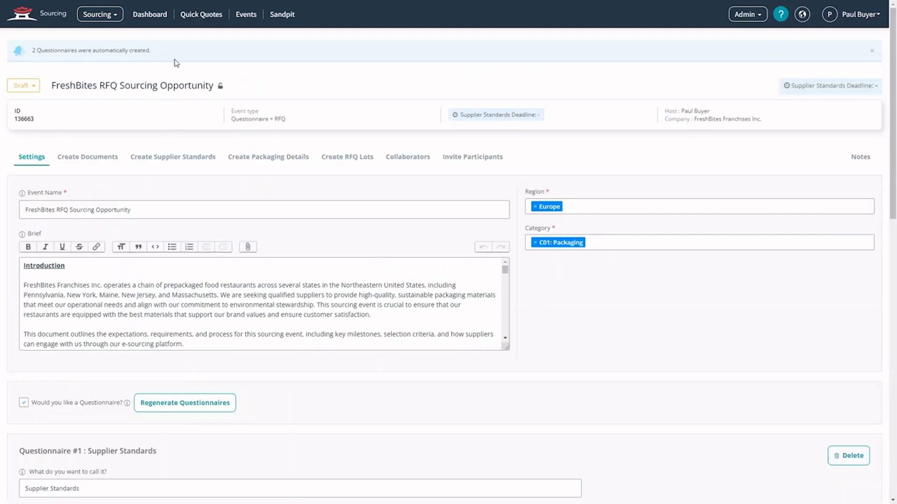
{"action": "left_click_drag", "start_coordinate": [150, 50], "coordinate": [35, 52]}
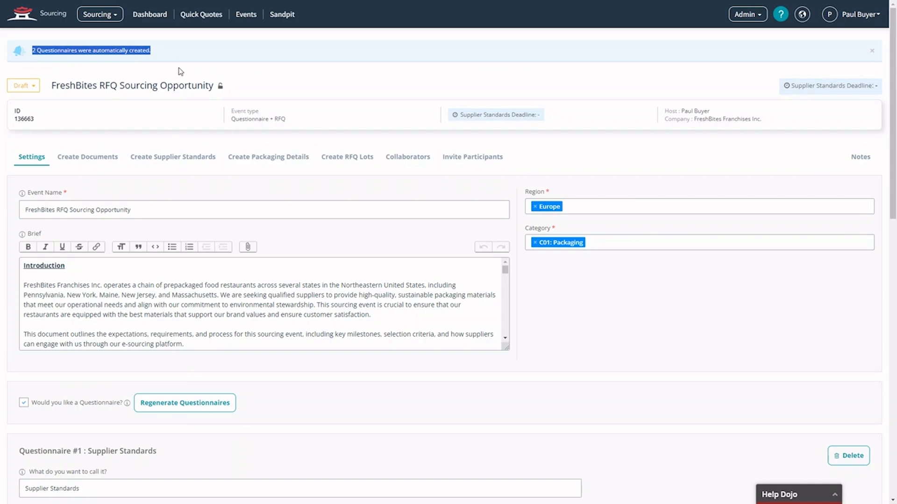
{"action": "scroll", "coordinate": [320, 406], "scroll_direction": "down", "scroll_amount": 2}
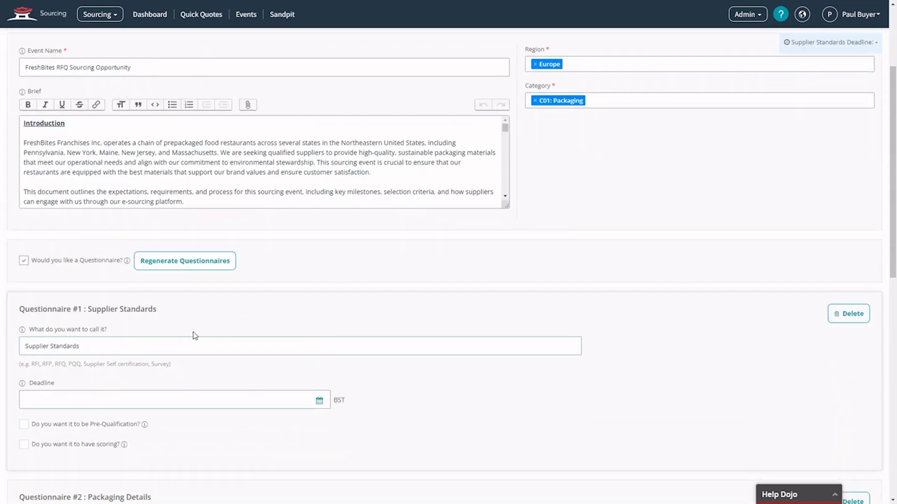
{"action": "scroll", "coordinate": [213, 336], "scroll_direction": "down", "scroll_amount": 5}
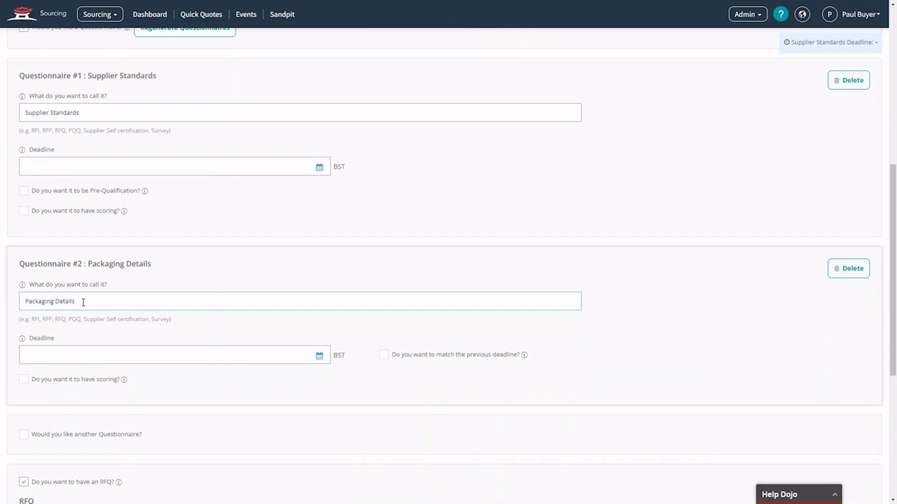
{"action": "left_click_drag", "start_coordinate": [83, 302], "coordinate": [19, 305]}
{"action": "left_click", "coordinate": [208, 287]}
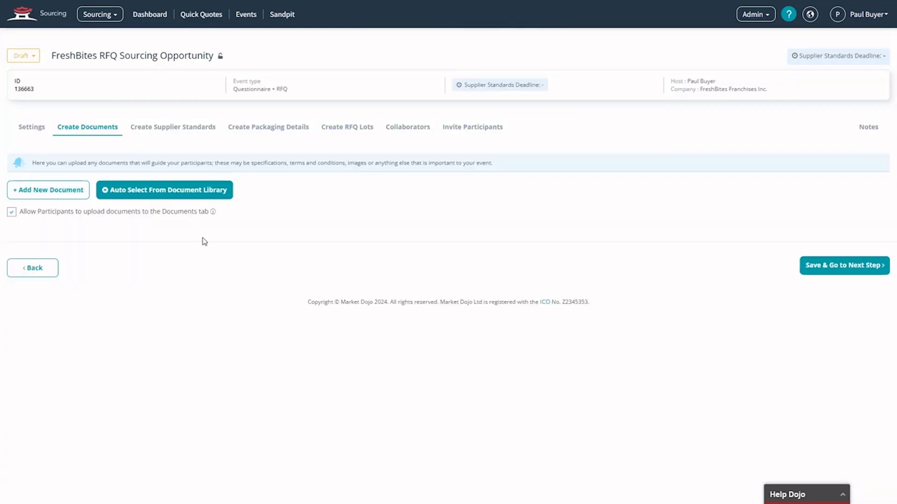
Auto-select the event's documents from the Document Library and auto-select its advanced RFQ lots.
{"action": "left_click", "coordinate": [161, 192]}
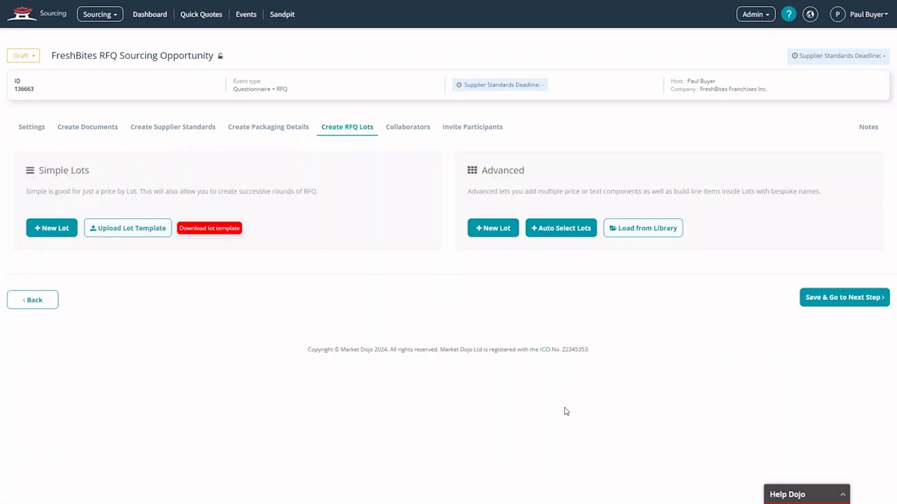
{"action": "left_click", "coordinate": [556, 233]}
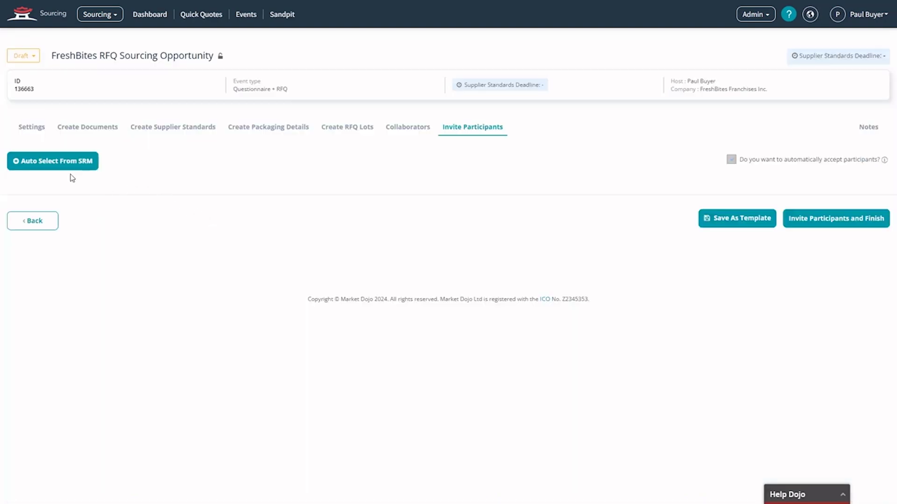
Auto-select the event's participants from SRM and examine the selection criteria that matched ACME Supply Company.
{"action": "left_click", "coordinate": [44, 164]}
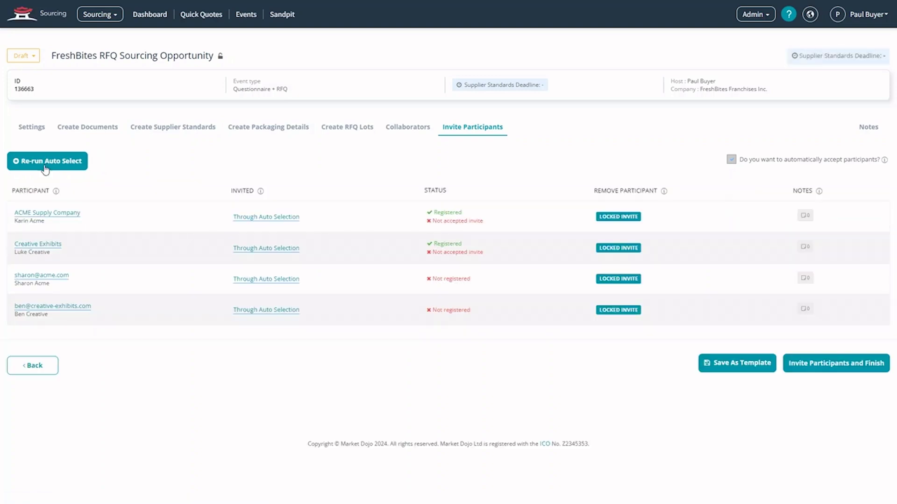
{"action": "triple_click", "coordinate": [50, 214]}
{"action": "triple_click", "coordinate": [45, 244]}
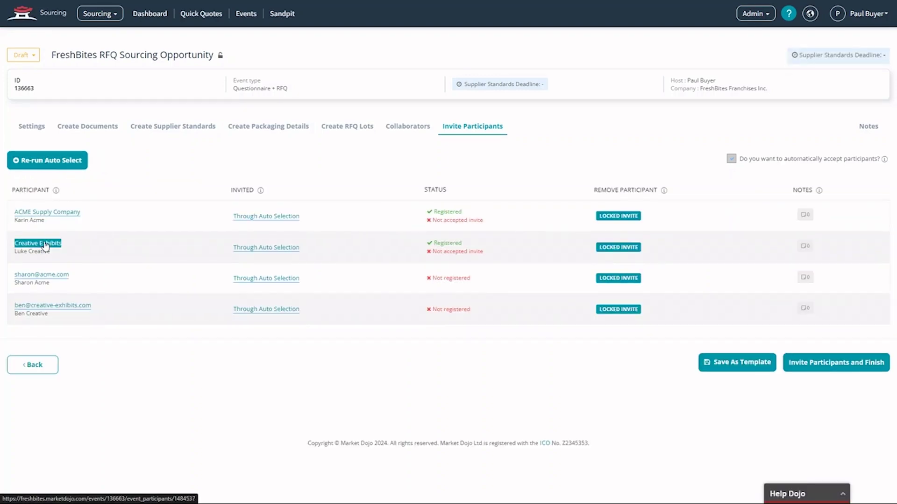
{"action": "triple_click", "coordinate": [283, 221]}
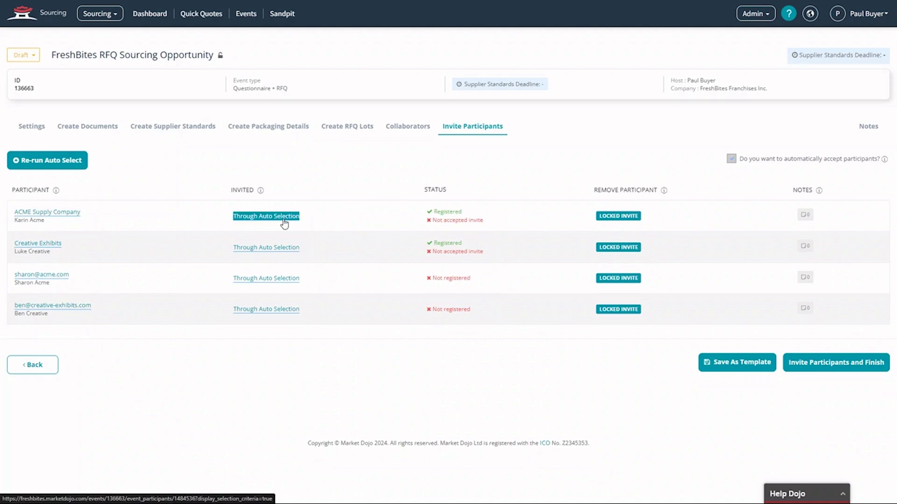
{"action": "left_click", "coordinate": [289, 219]}
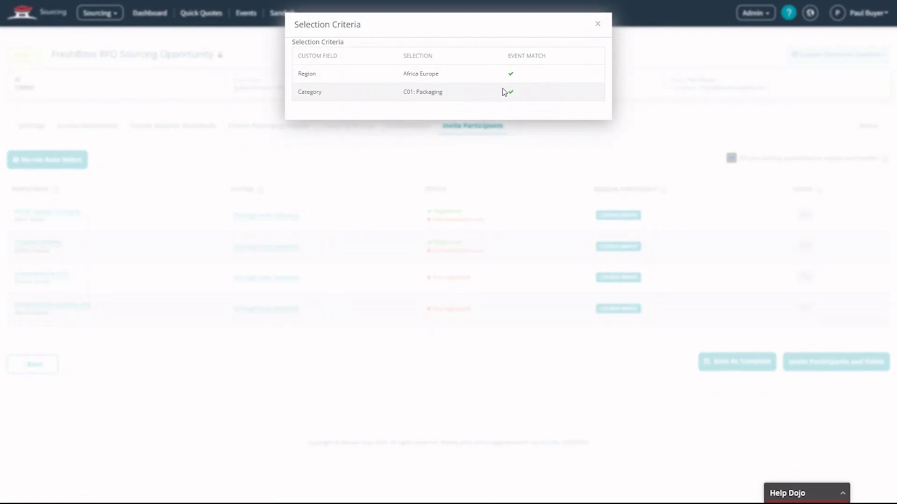
{"action": "left_click", "coordinate": [597, 24]}
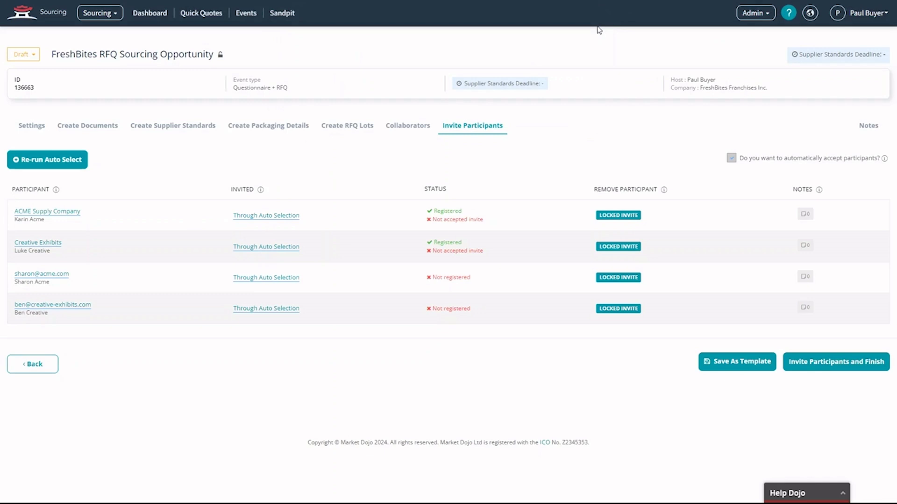